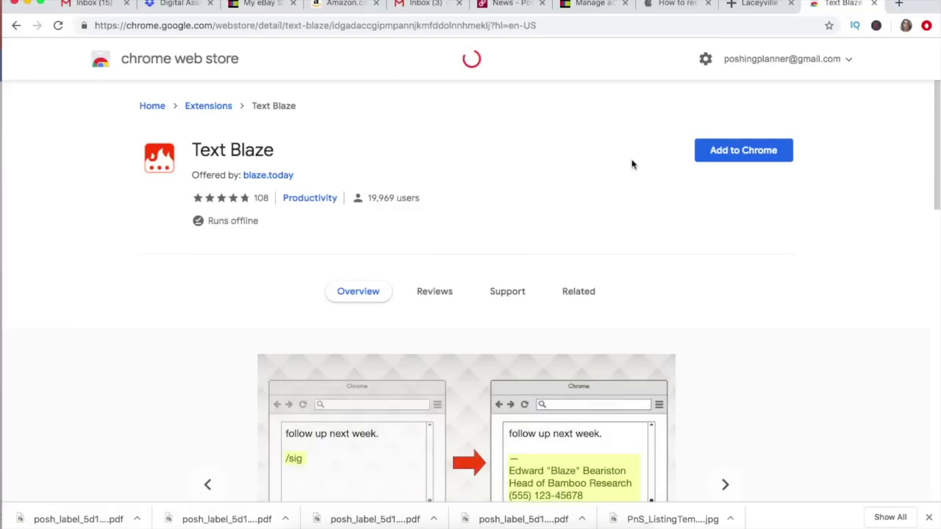
Add the Text Blaze extension to Chrome from its Web Store listing
left_click(747, 150)
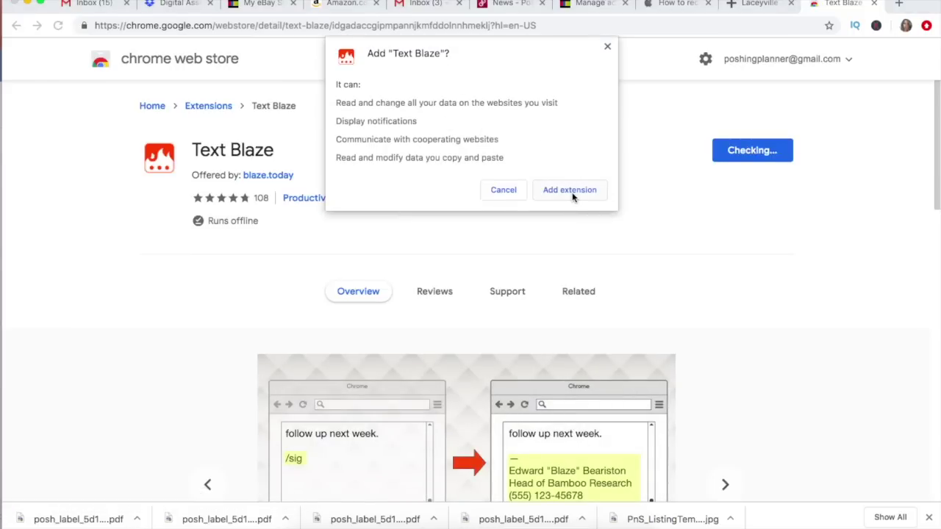
left_click(571, 191)
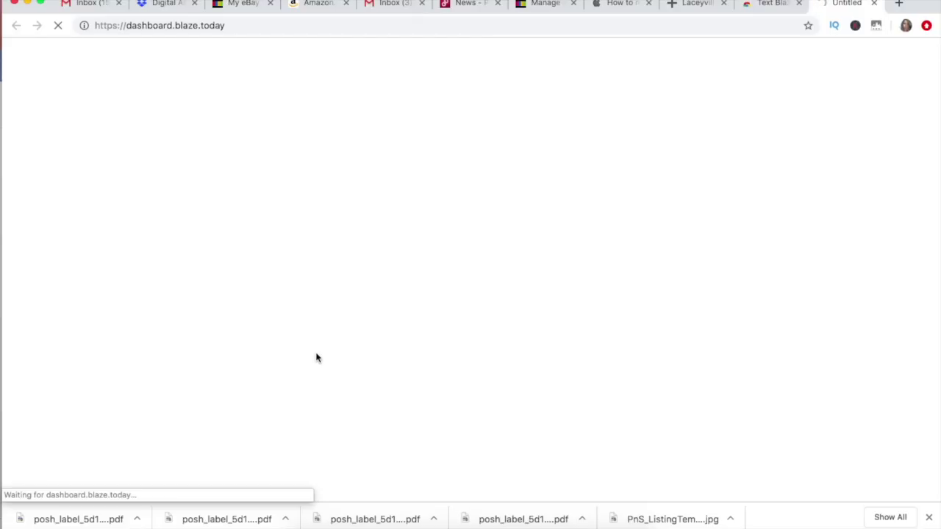
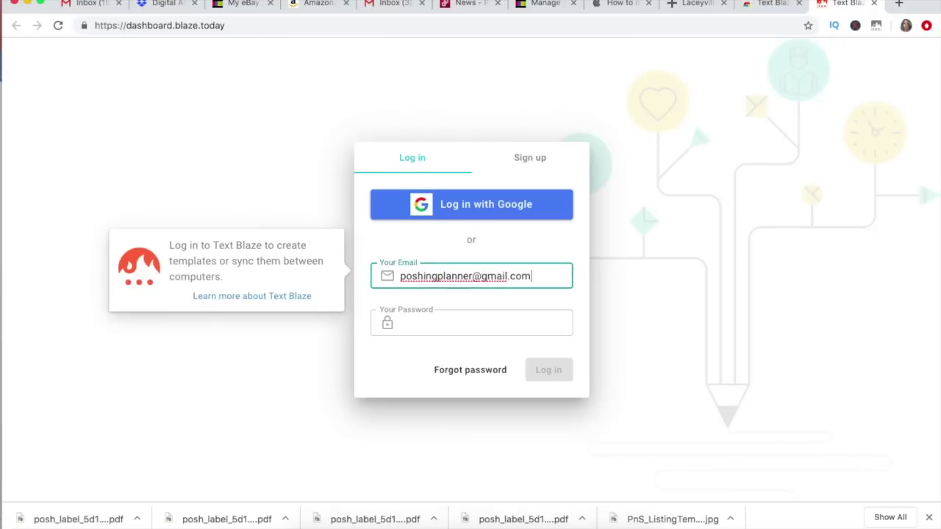
Try logging in to Text Blaze with the account e-mail and password
key("Tab")
type("********")
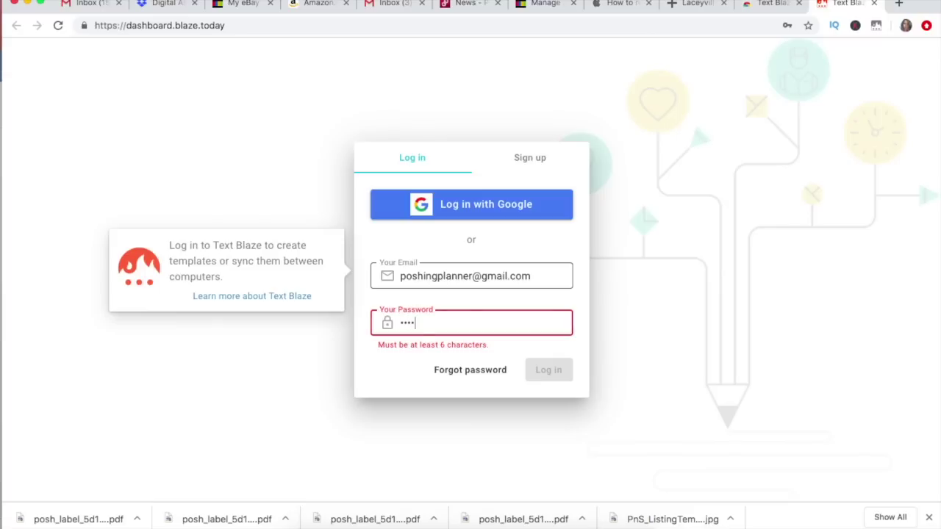
key("Return")
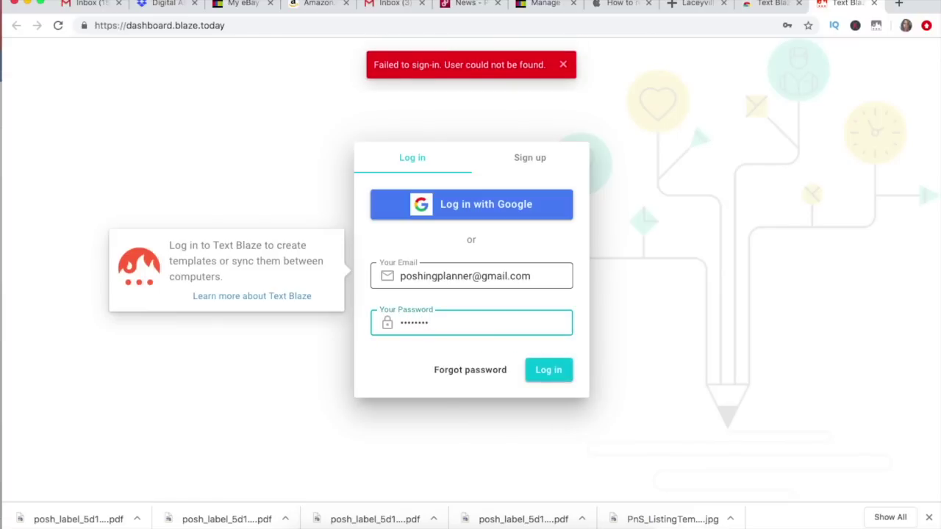
Switch to Sign up and create the account with Google instead
double_click(483, 320)
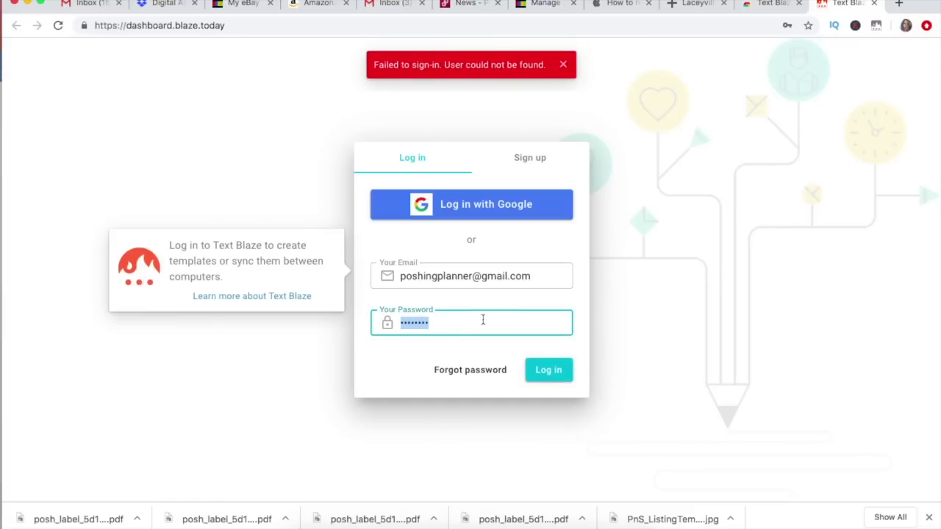
left_click(527, 156)
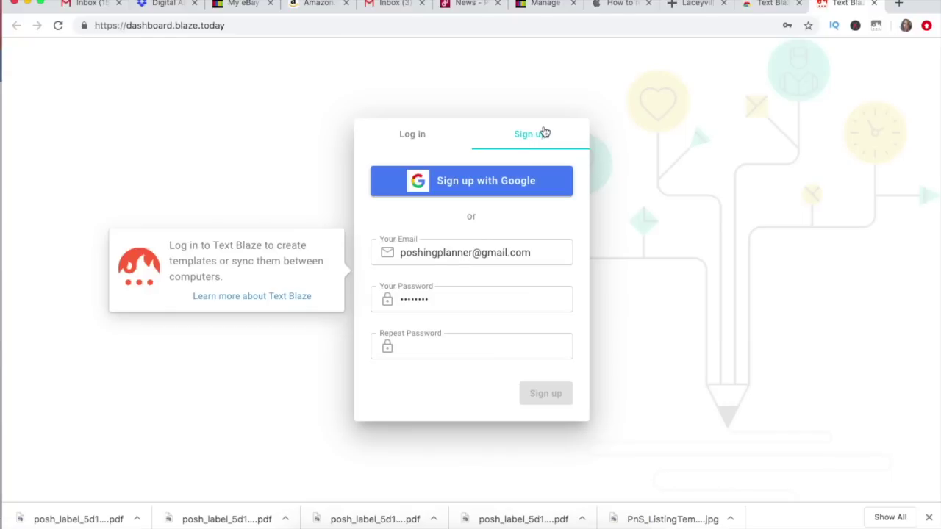
left_click(503, 187)
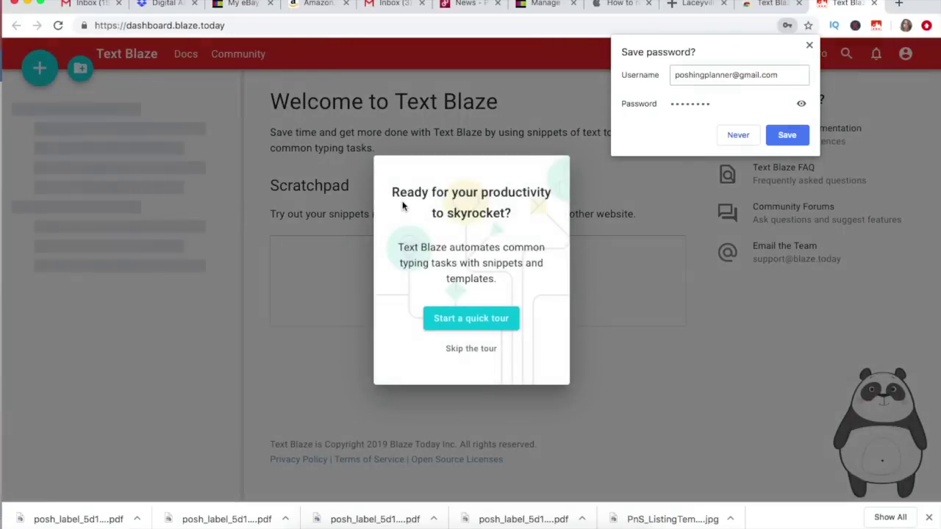
Step through the quick tour (shortcuts, dynamic snippets, sharing) and dismiss the final welcome message
left_click(462, 324)
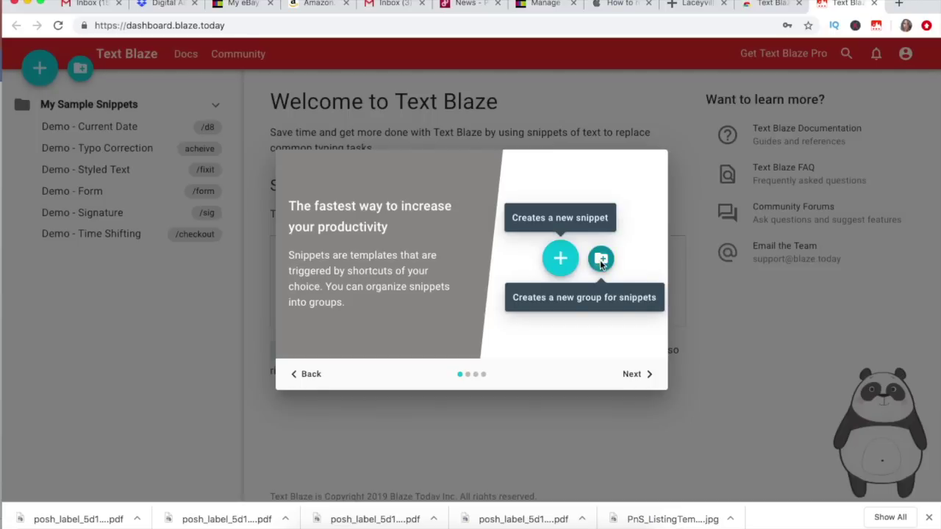
left_click(630, 375)
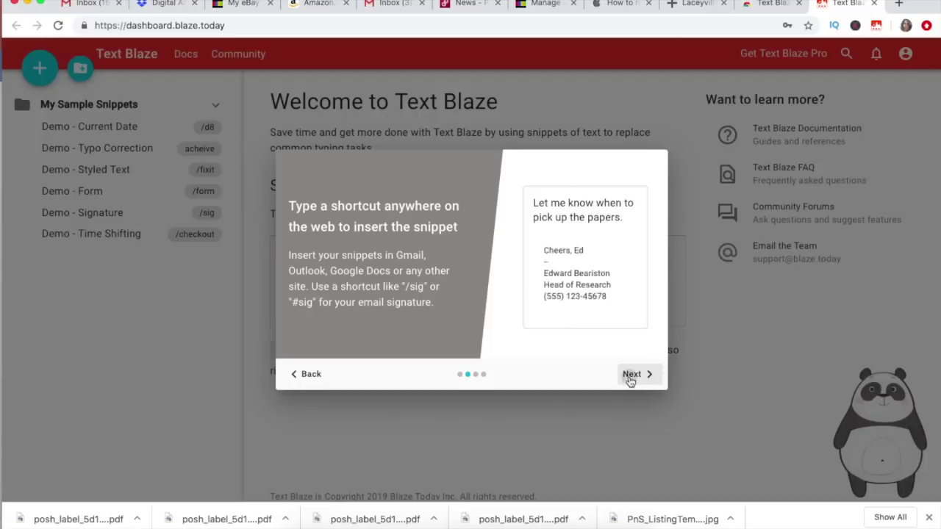
left_click(631, 381)
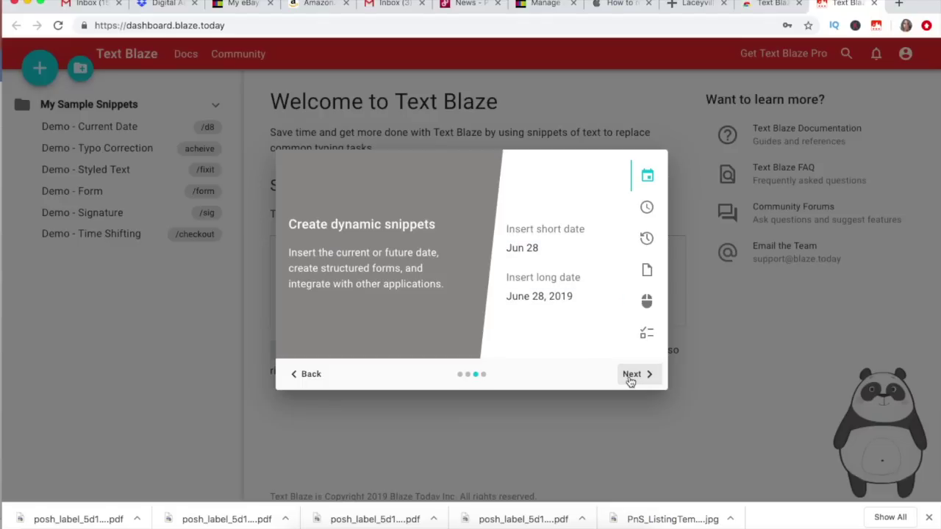
left_click(631, 381)
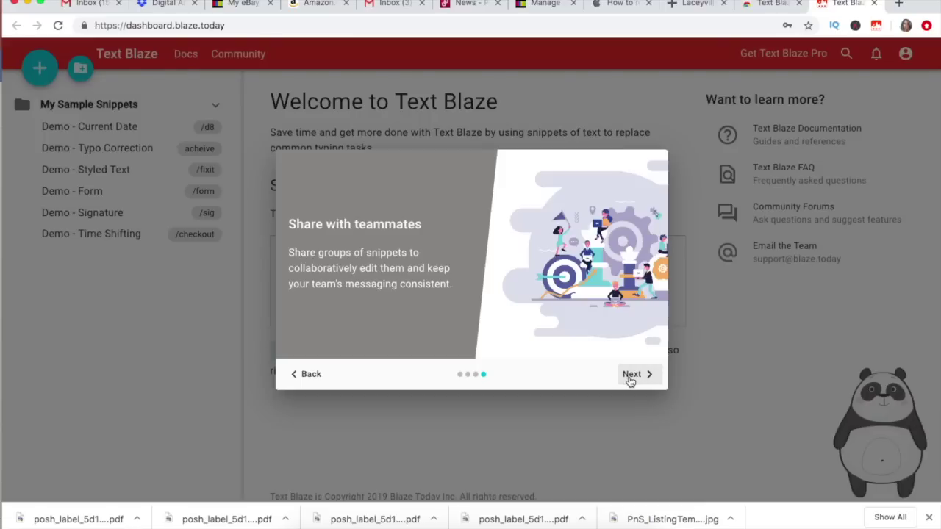
left_click(630, 381)
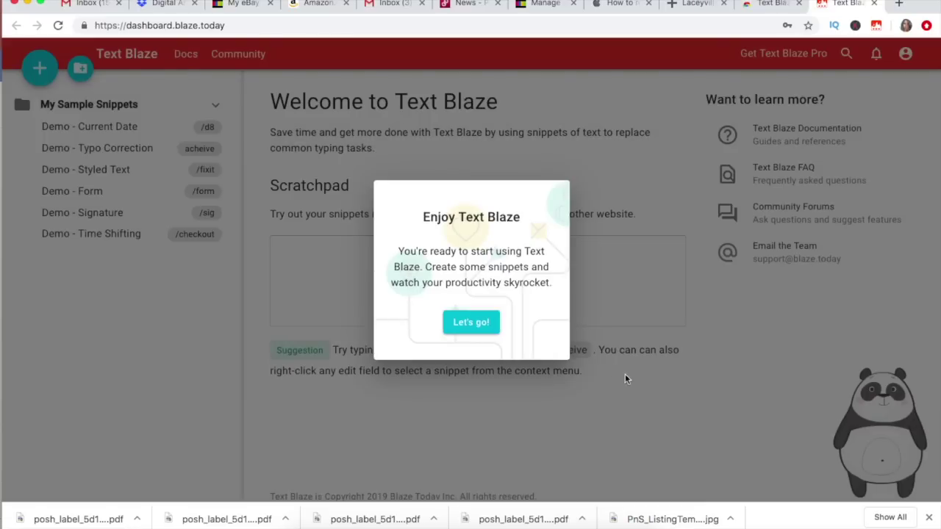
left_click(474, 321)
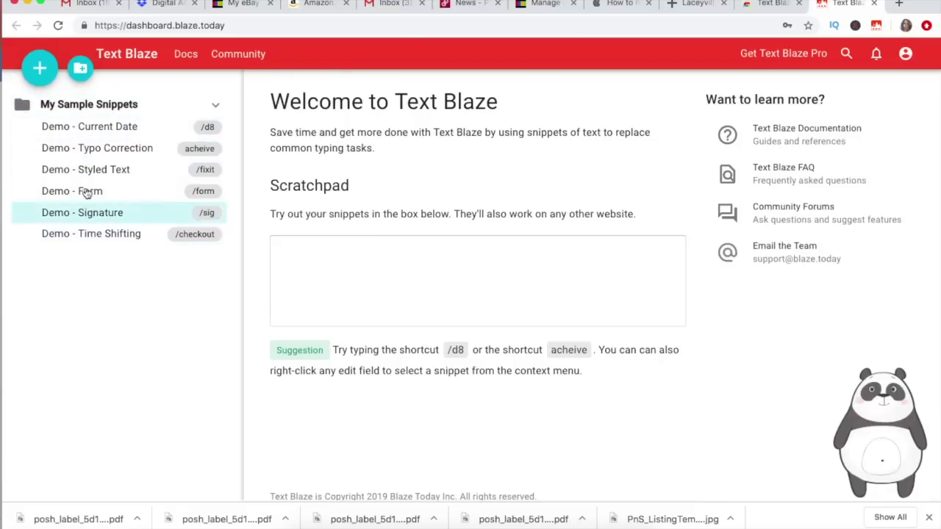
left_click(346, 272)
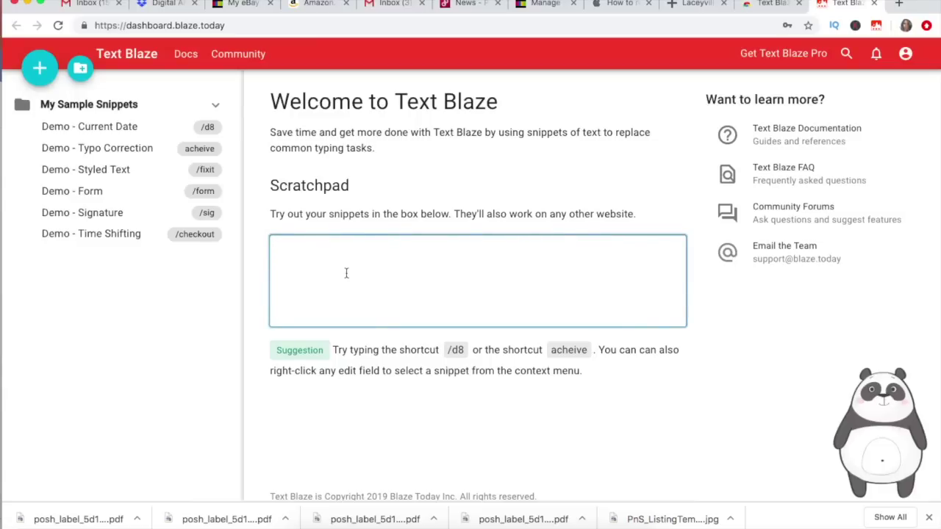
type("/d8")
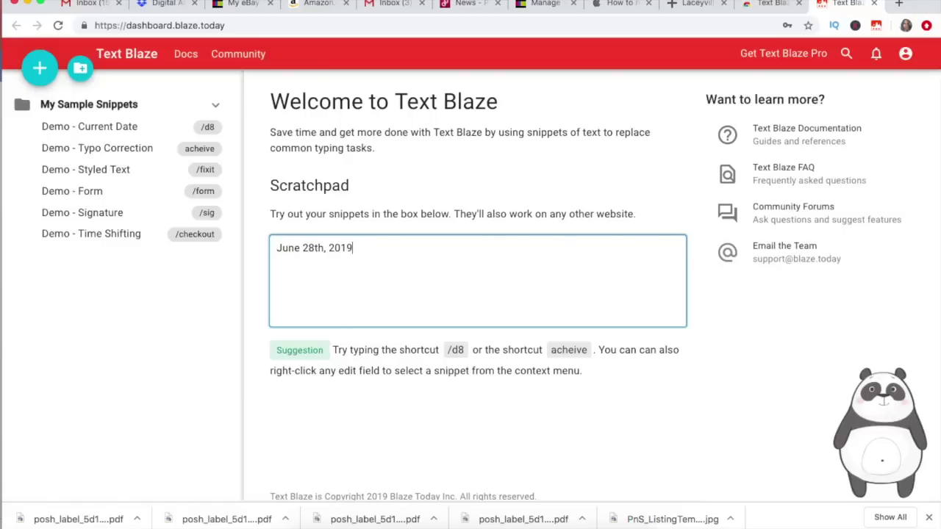
key("BackSpace")
key("BackSpace")
key("BackSpace")
key("BackSpace")
key("BackSpace")
key("BackSpace")
key("BackSpace")
key("BackSpace")
key("BackSpace")
key("BackSpace")
key("BackSpace")
key("BackSpace")
key("BackSpace")
key("BackSpace")
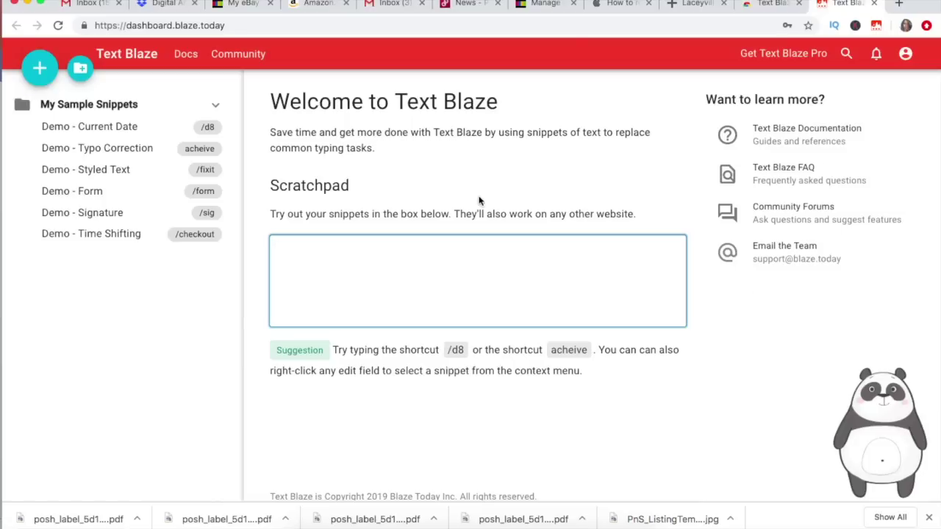
Add a snippet group titled 'Poshmark', then collapse and re-expand it
left_click(81, 69)
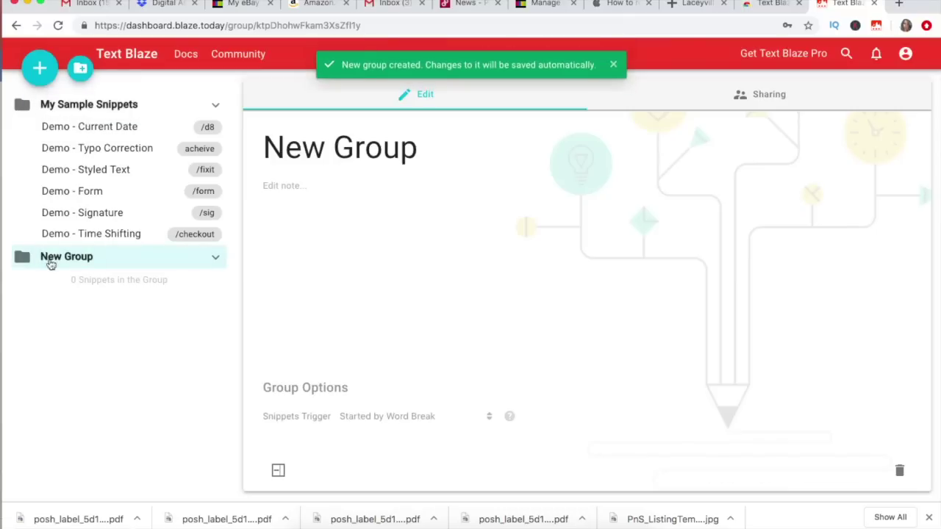
left_click(380, 147)
type("Poshmark")
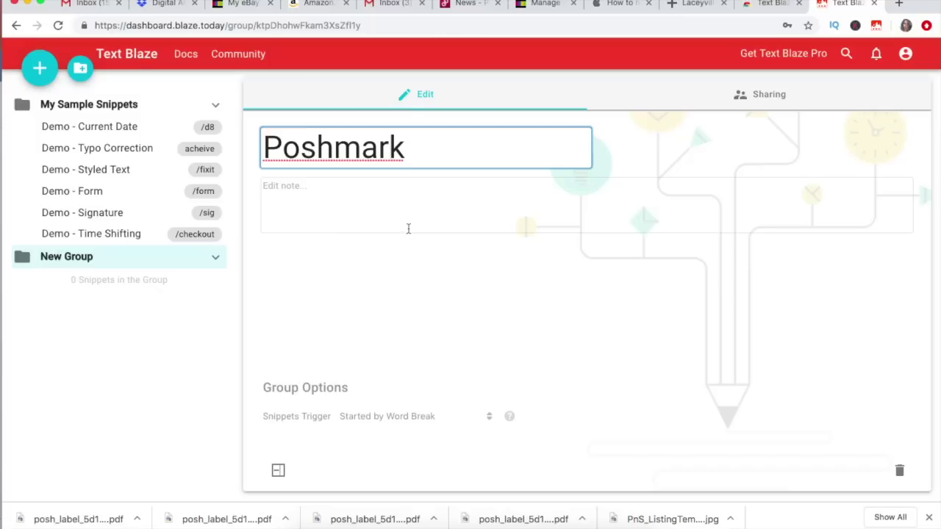
key("Return")
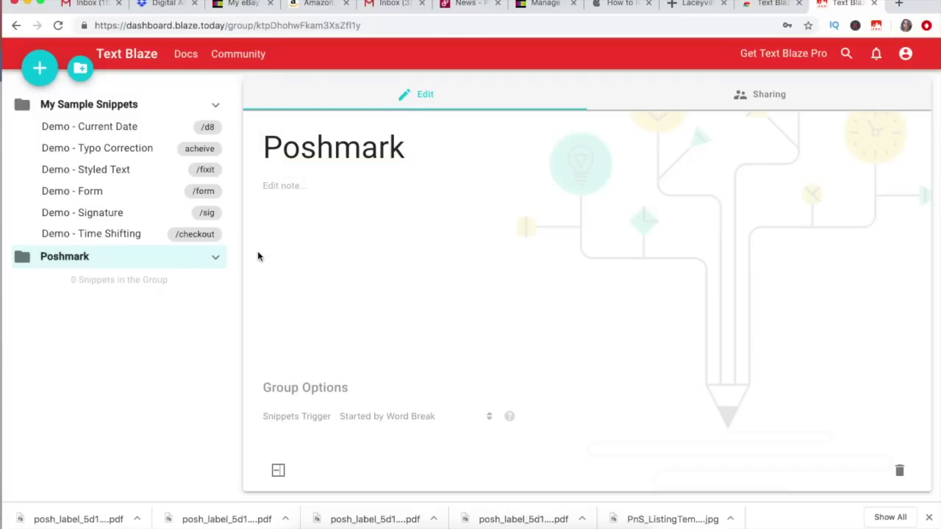
left_click(216, 261)
left_click(217, 262)
Add a new Poshmark snippet and type the thank-you free-shipping offer as its description
left_click(40, 68)
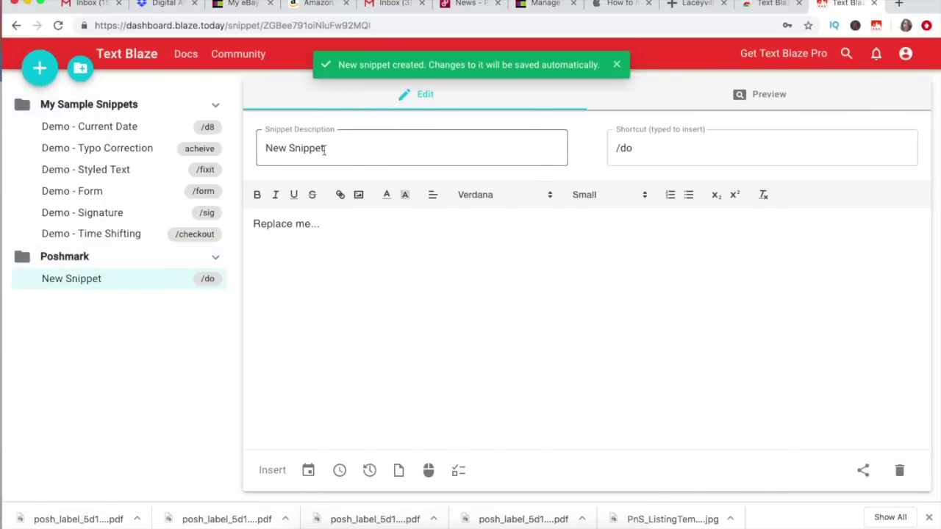
triple_click(324, 148)
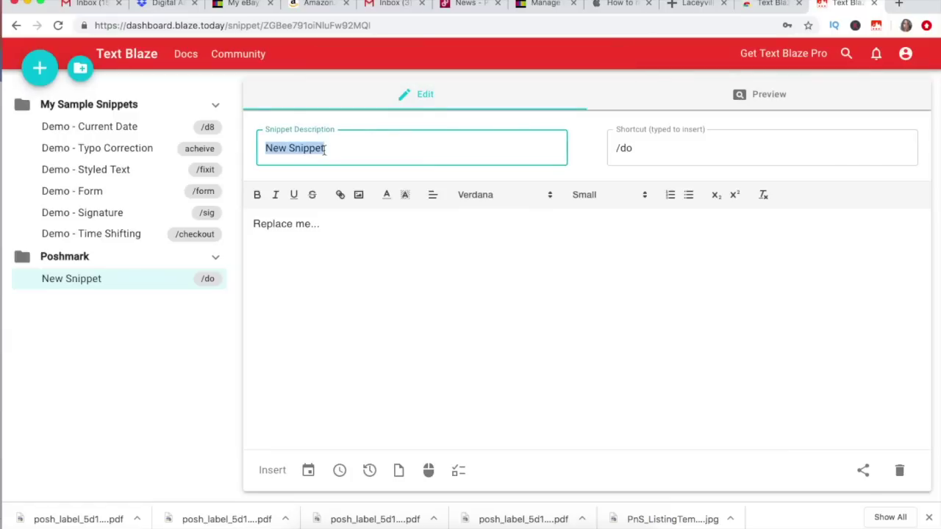
type("Thank ")
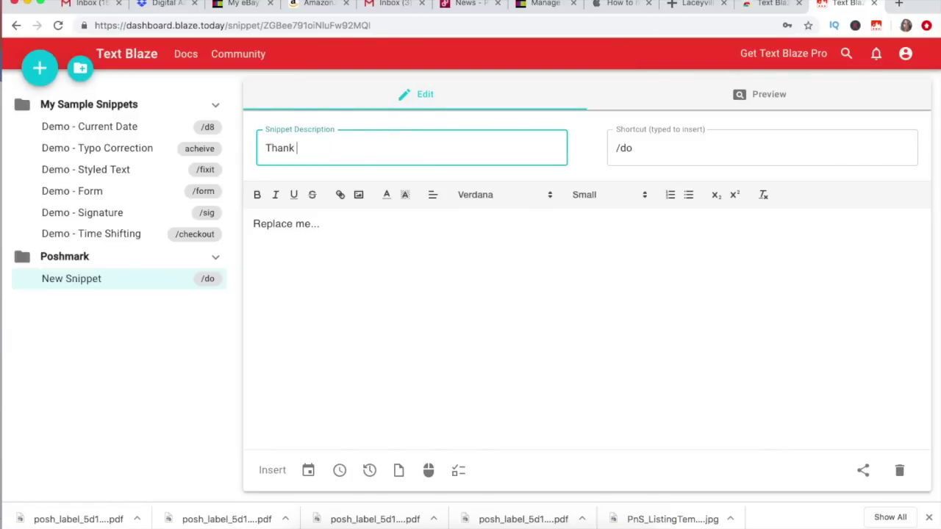
type("you for visiting my ")
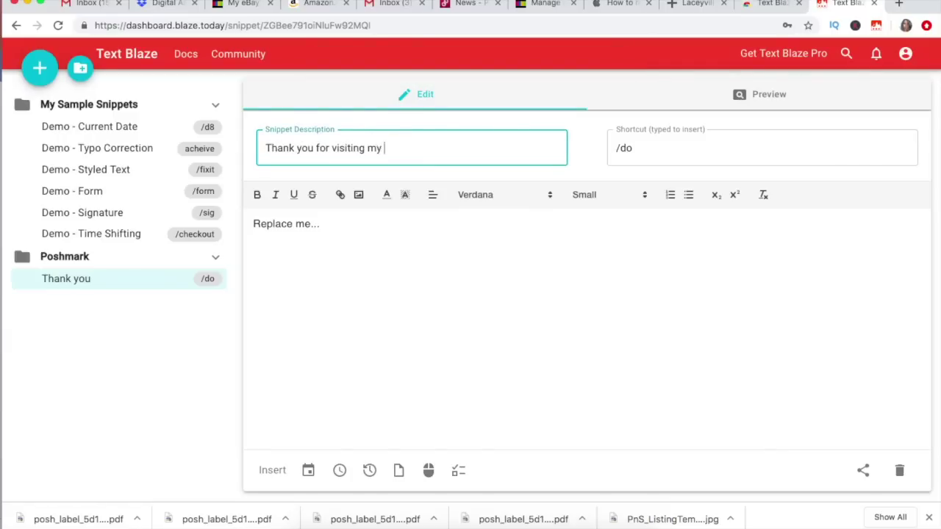
type("closet")
key("BackSpace")
type("et! I saw that ou")
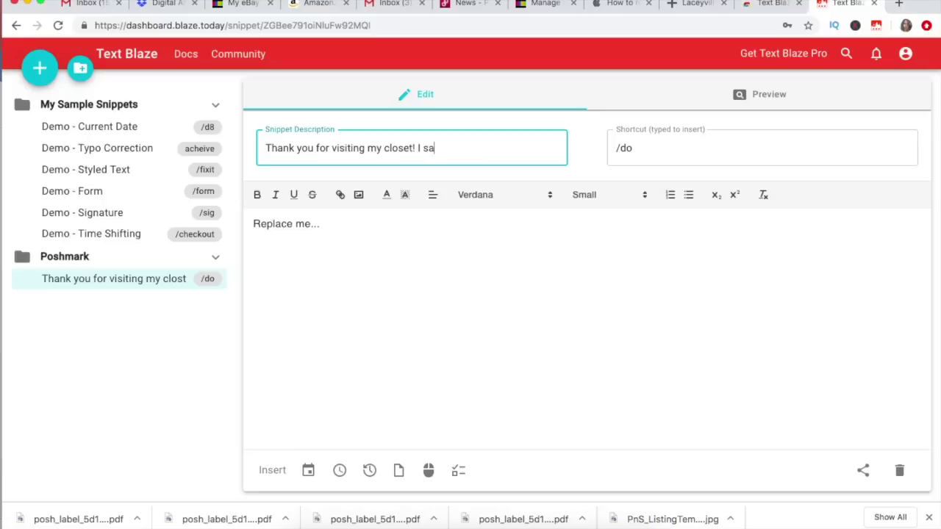
key("BackSpace")
key("BackSpace")
type("you liked a ou")
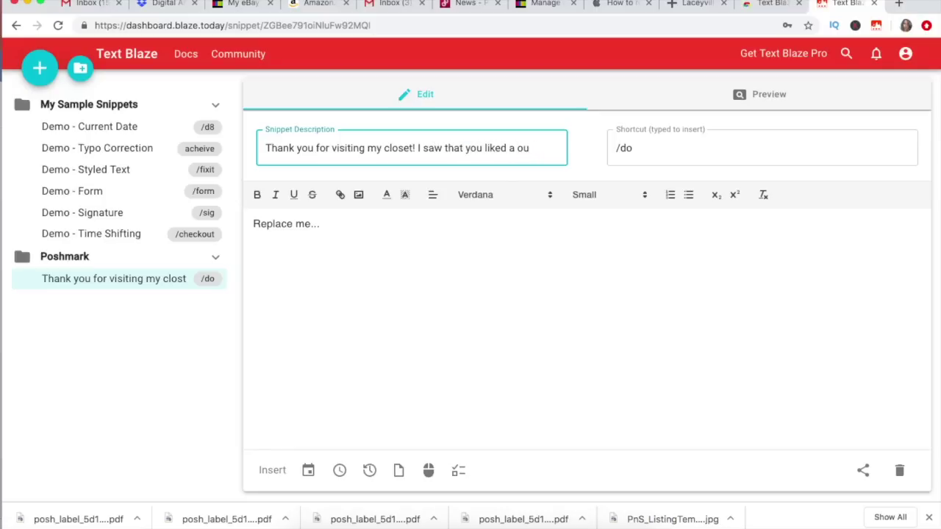
type("cuple")
key("BackSpace")
key("BackSpace")
key("BackSpace")
key("BackSpace")
type("ouple items")
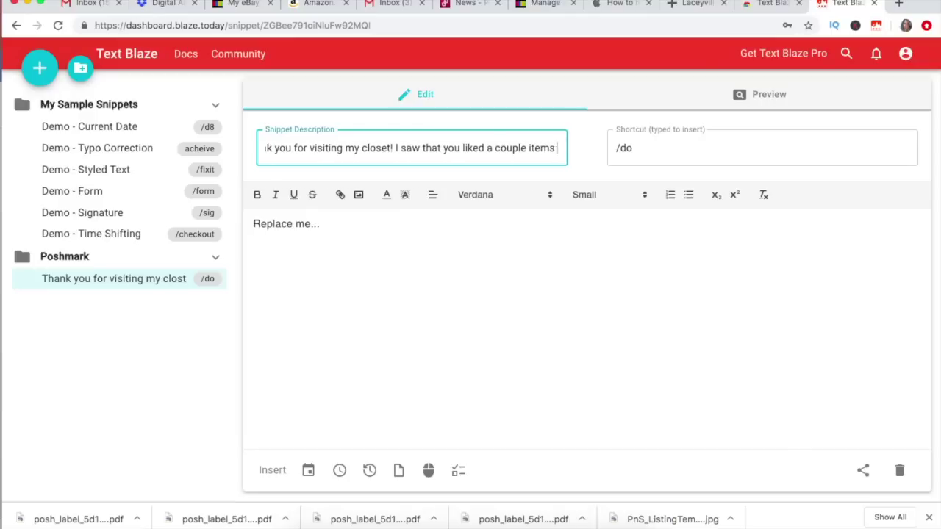
type(", so I thought I woul")
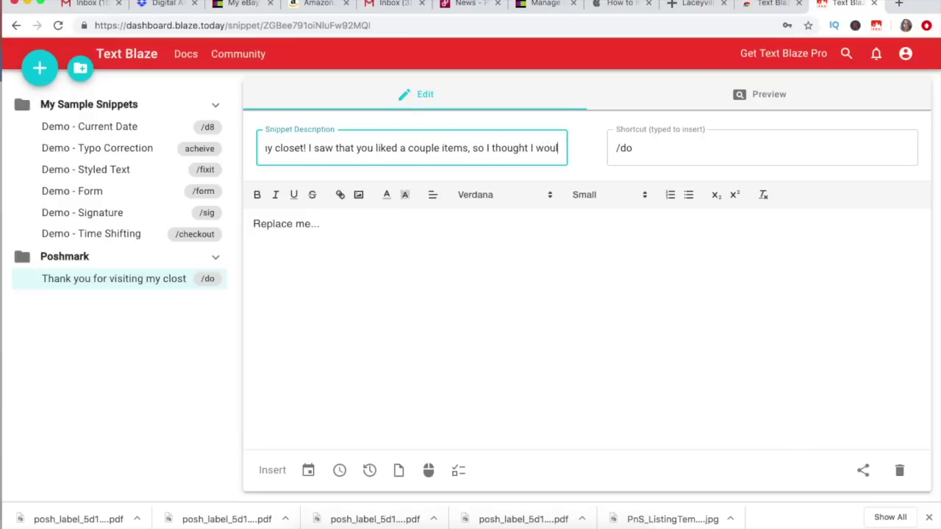
type("d send you ")
type("a")
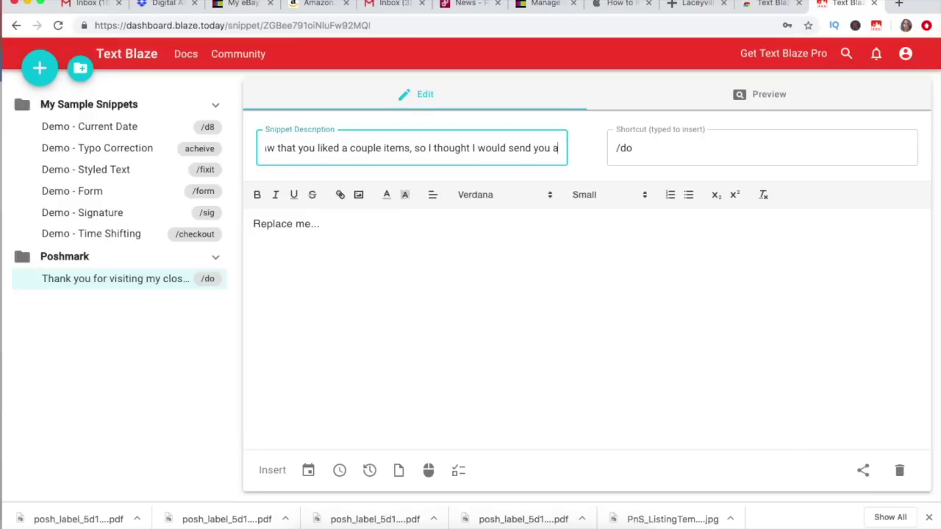
type(" discounted offer")
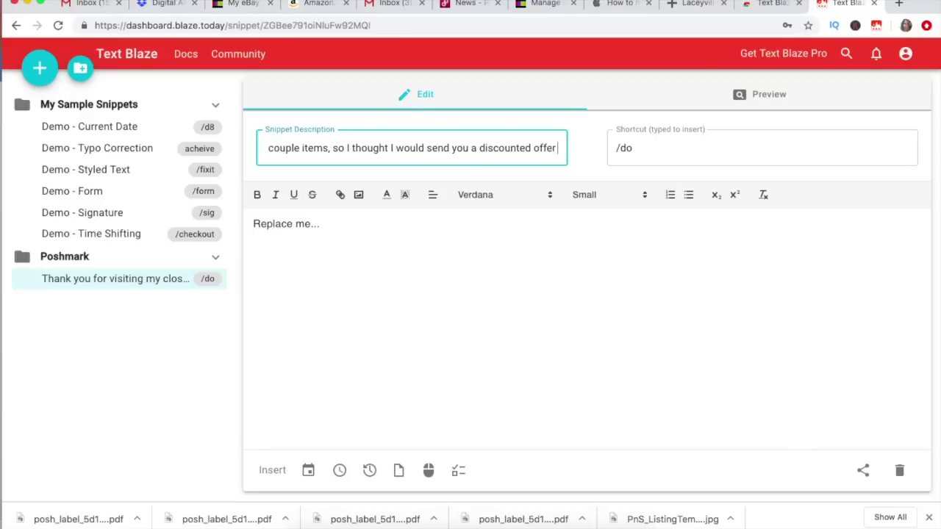
type(" as well as free shipping. ")
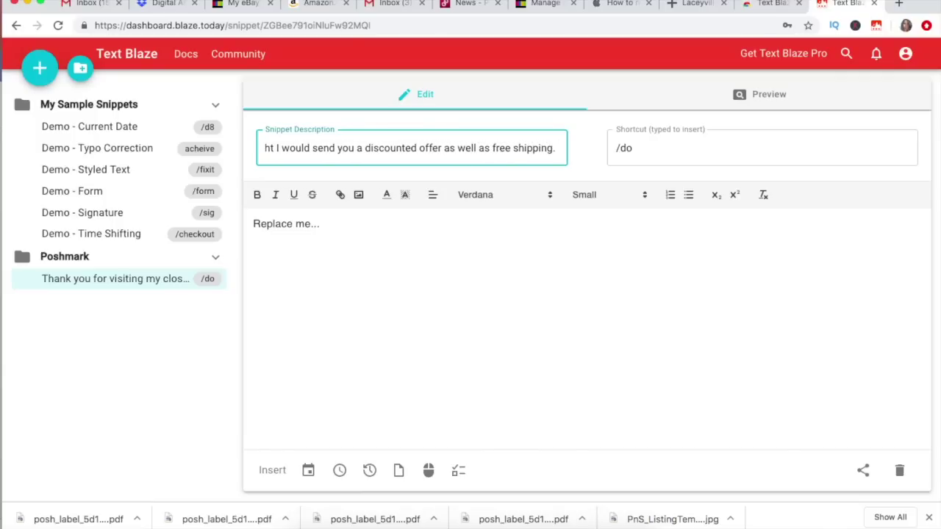
type("Thanks")
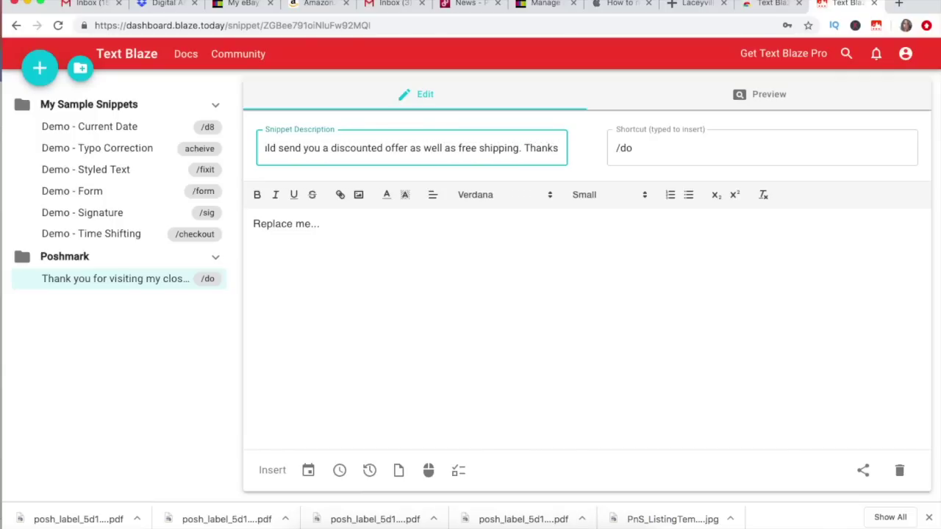
type(", and please let me kn")
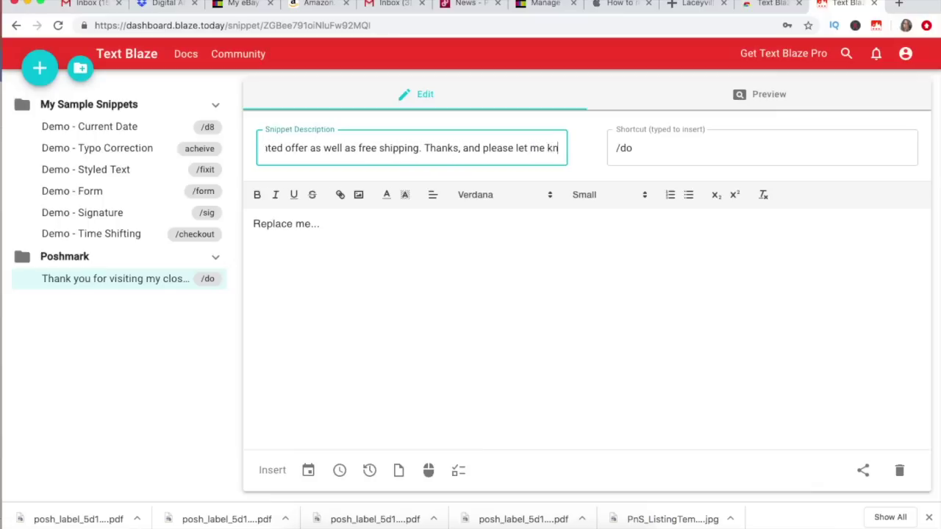
type("ow if you have any questions!")
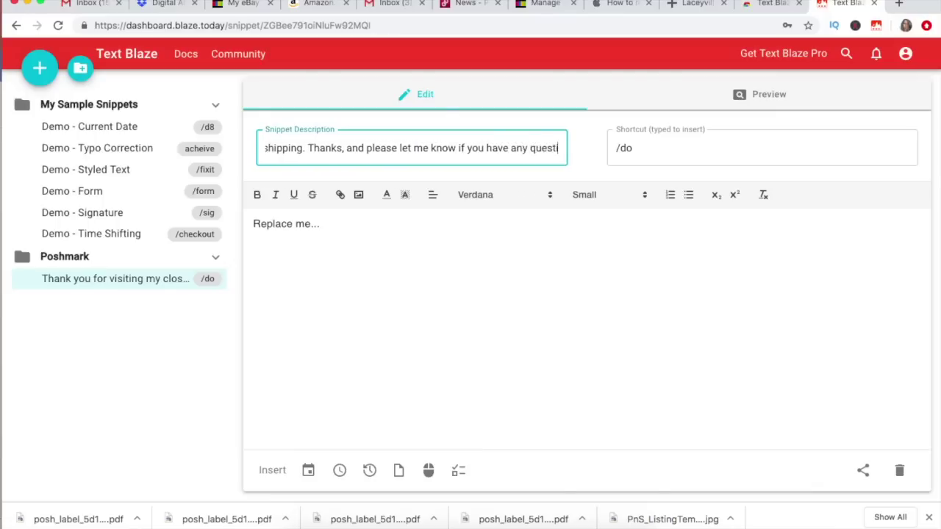
Change the snippet shortcut from /do to /freeship
left_click(640, 147)
key("BackSpace")
key("BackSpace")
type("freeship")
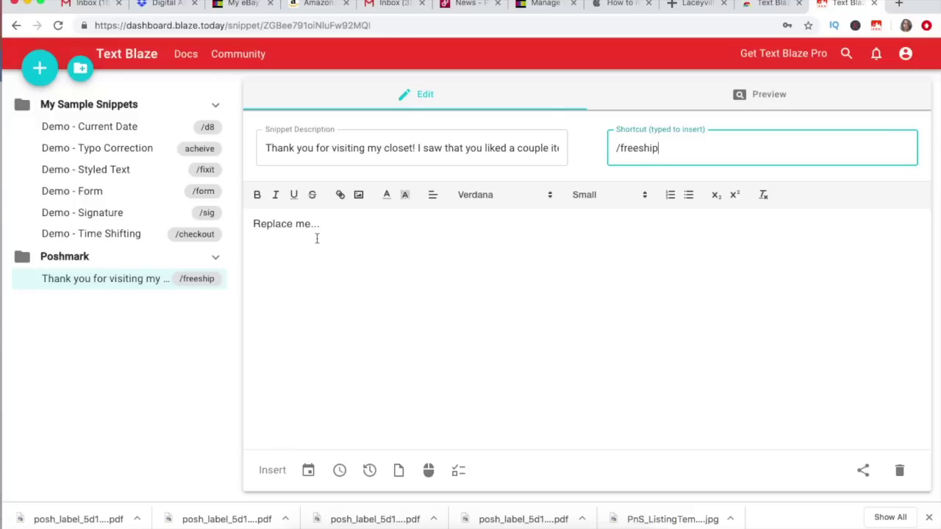
Copy the description text into the snippet body, replacing the 'Replace me' placeholder
left_click_drag(279, 152, 652, 153)
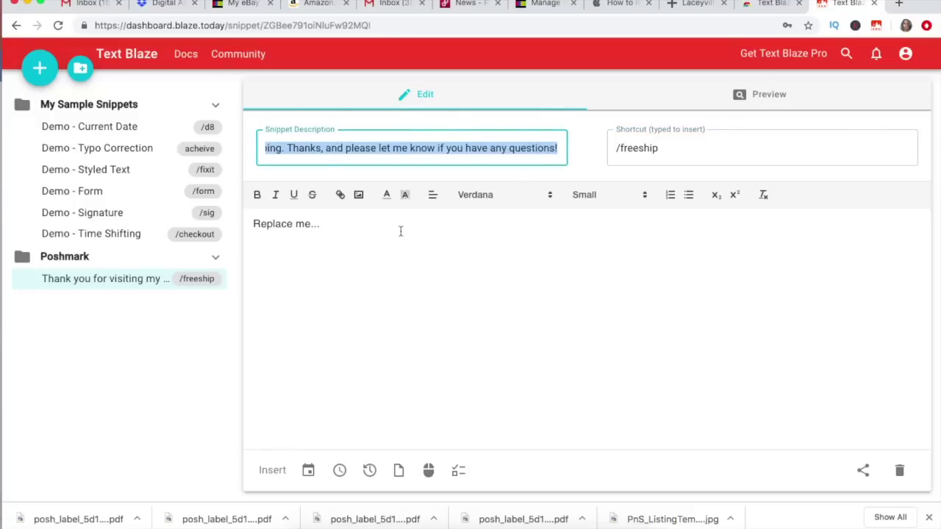
left_click(399, 230)
key("super+a")
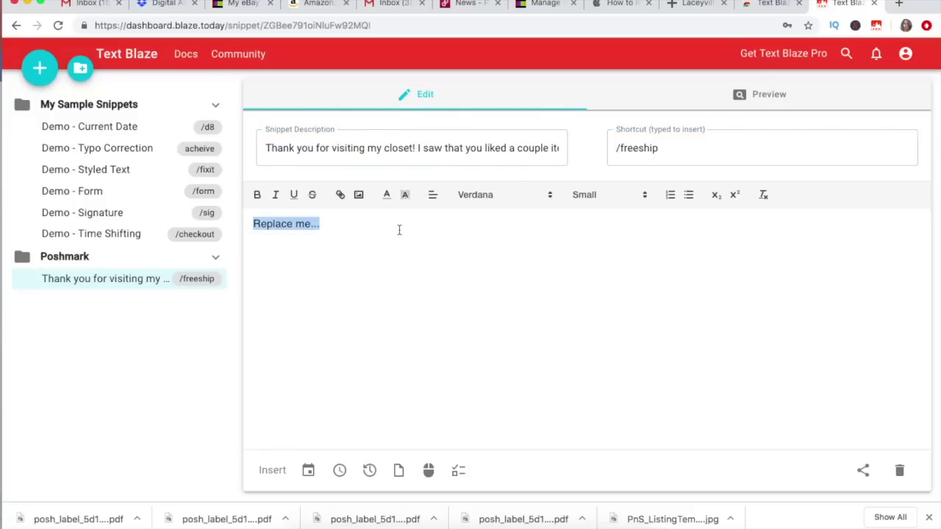
type("Thank you for visiting my closet! I saw that you liked a couple items, so I thought I would send you a discounted offer as well as free shipping. Thanks, and please let me know if you have any questions!")
Rename the snippet description to 'free shipping'
left_click(316, 148)
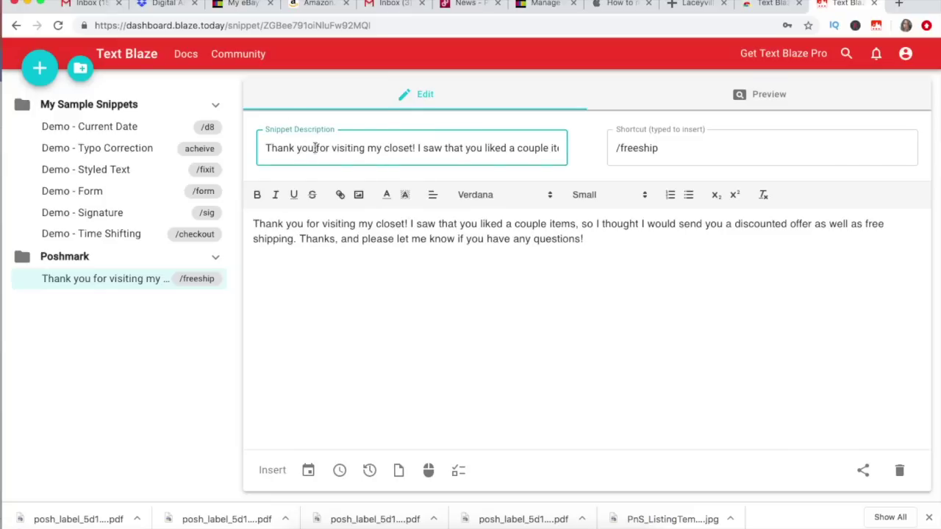
key("super+a")
type("free sh")
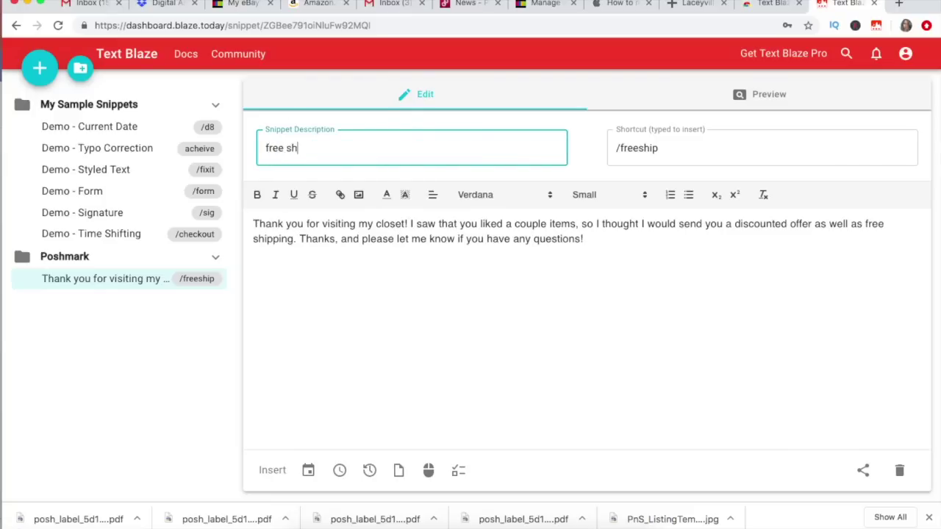
type("ipping")
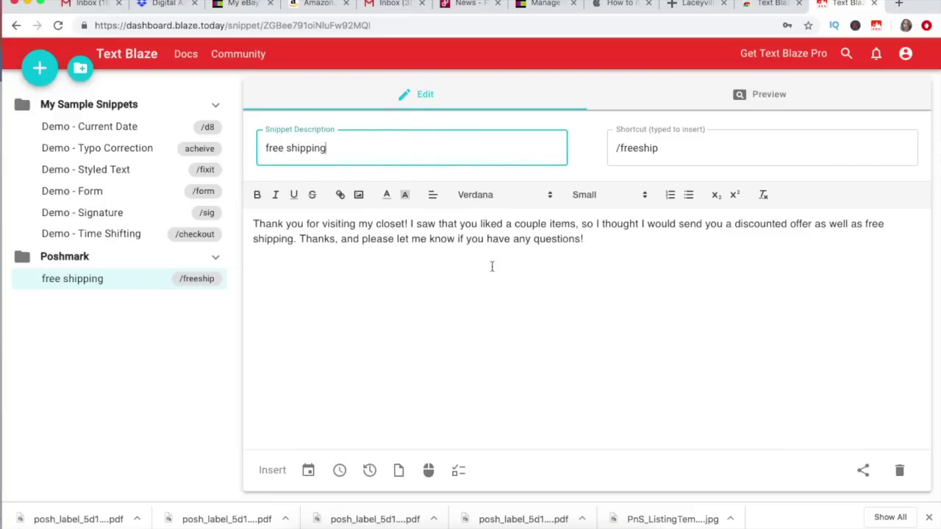
left_click(636, 240)
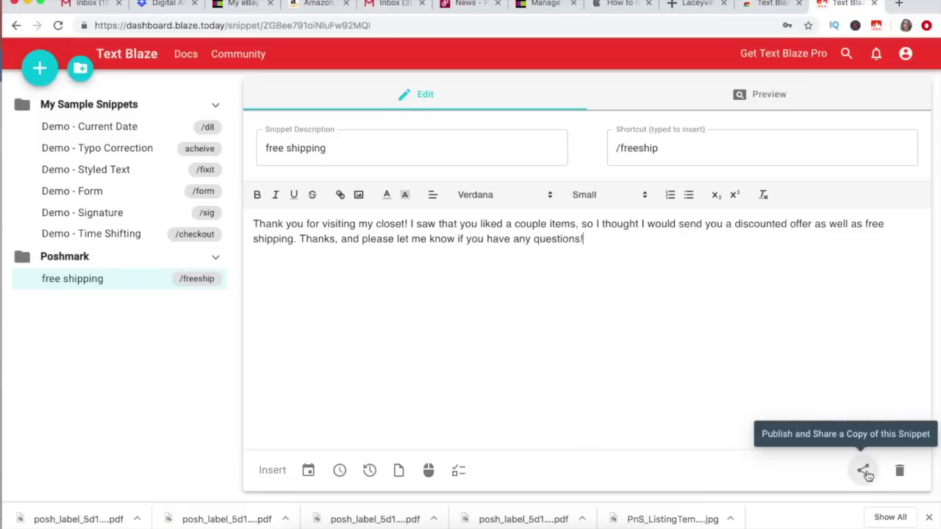
Publish a community copy of the free shipping snippet from the Publish and Share dialog
left_click(866, 474)
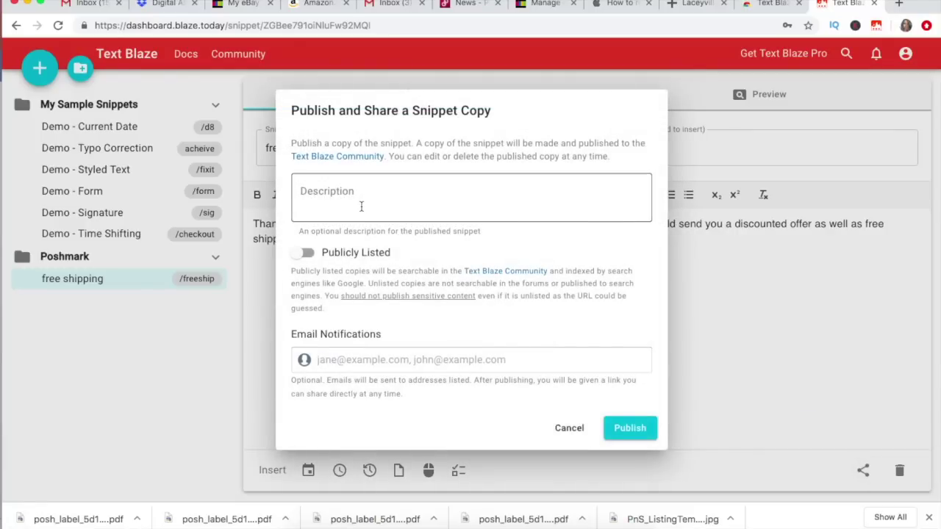
left_click(361, 206)
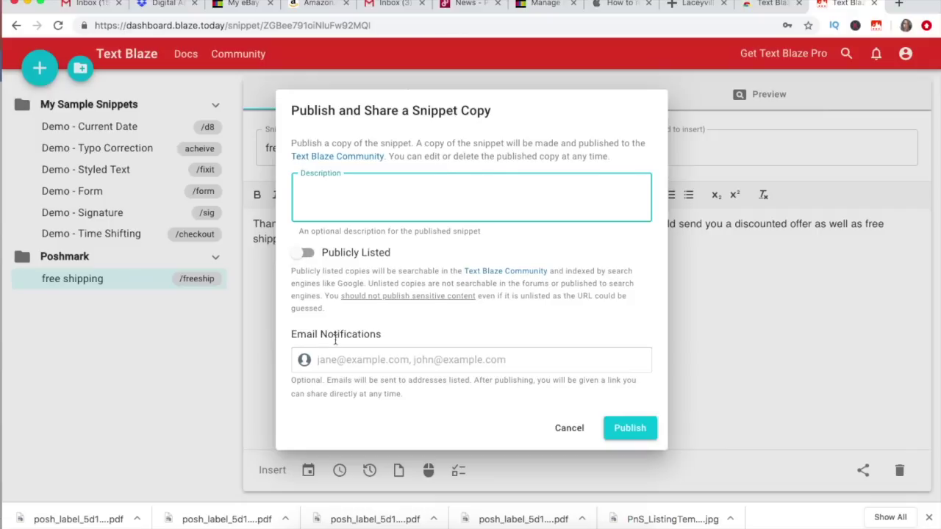
left_click(624, 432)
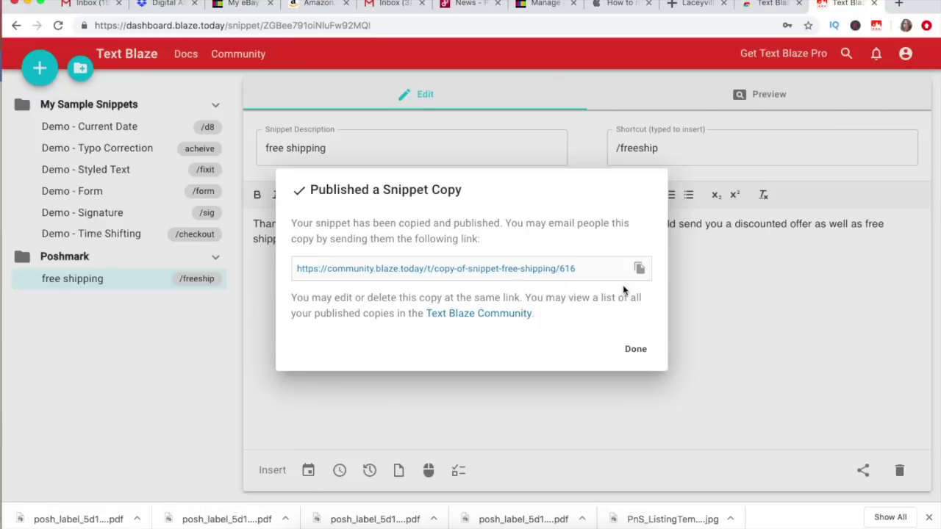
left_click(636, 350)
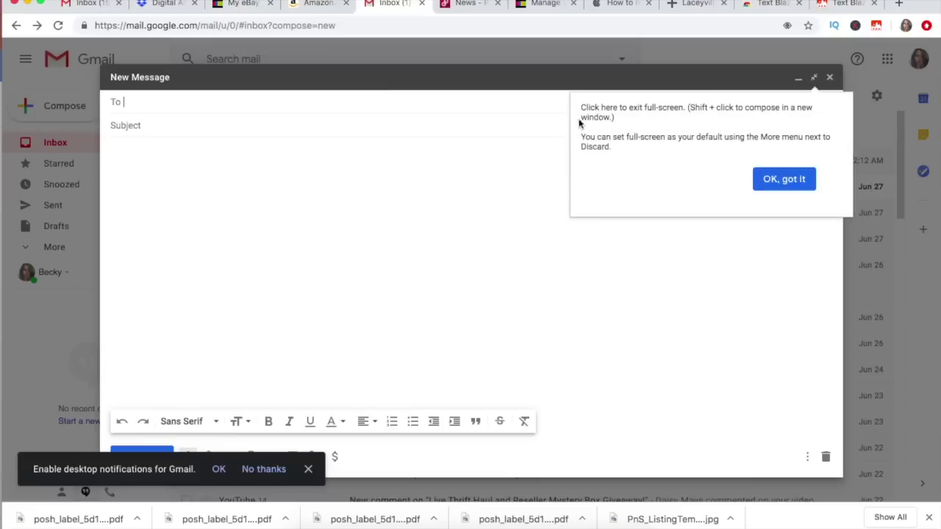
Expand the /thanks shortcut in the Gmail message body, then delete the expanded text
left_click(422, 209)
type("/thanks")
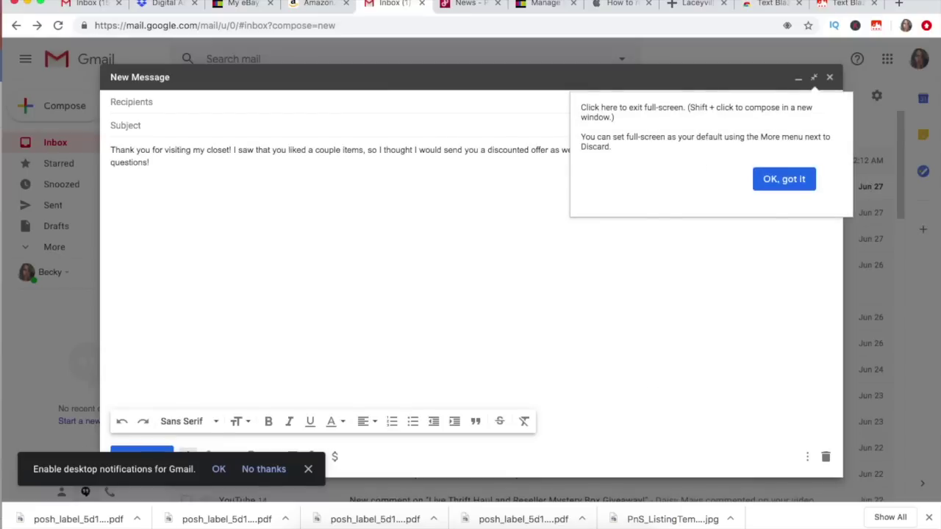
left_click(802, 180)
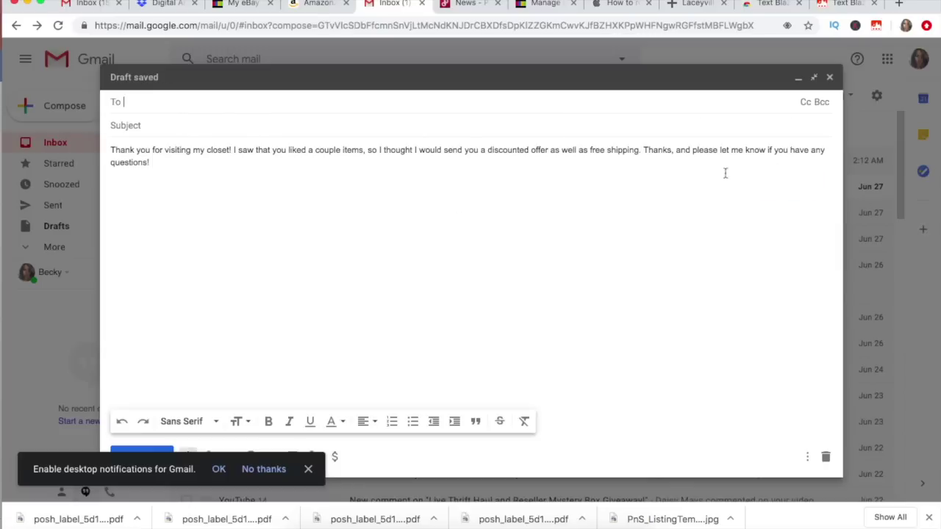
triple_click(507, 174)
key("BackSpace")
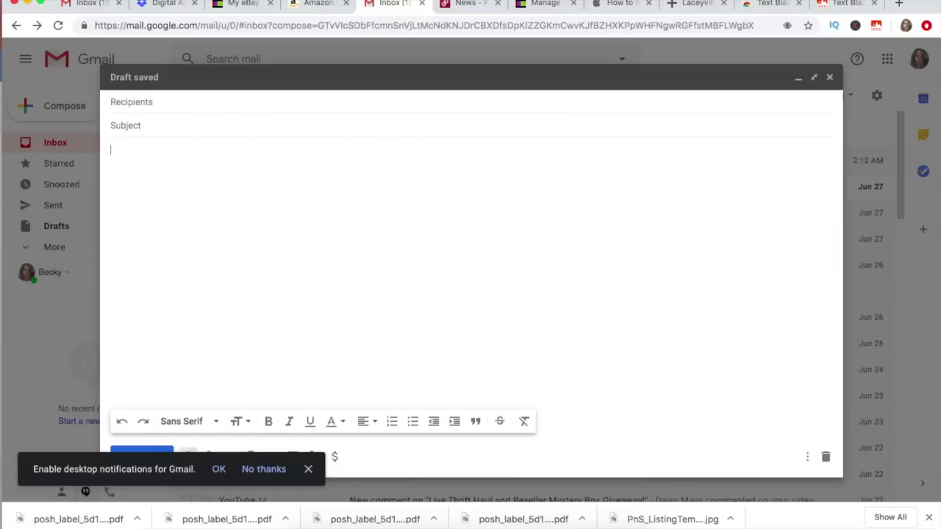
Type /freeship twice to expand the thank-you snippet into two paragraphs
type("freesh")
type("ip/")
key("BackSpace")
key("BackSpace")
key("BackSpace")
key("BackSpace")
key("BackSpace")
key("BackSpace")
key("BackSpace")
type("/freeship")
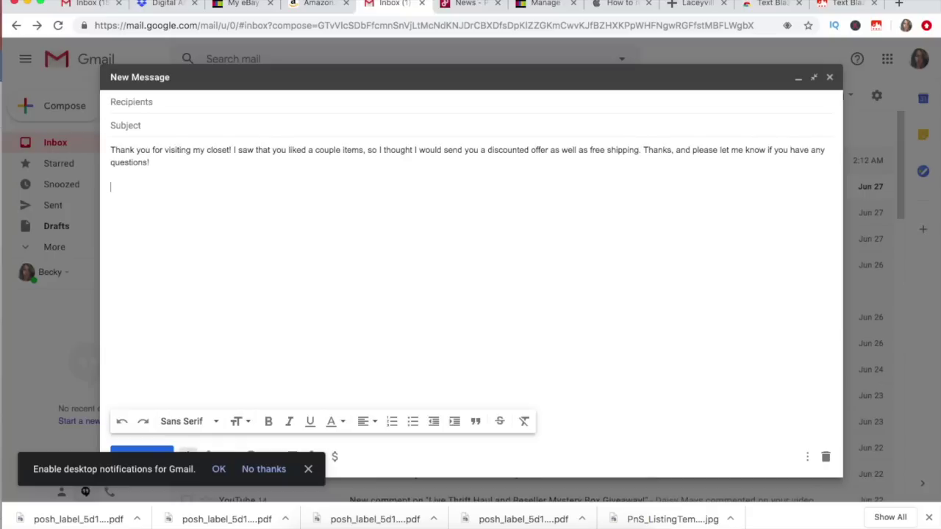
type("/freeshipping. Thanks, and please let me know if you have any questions!")
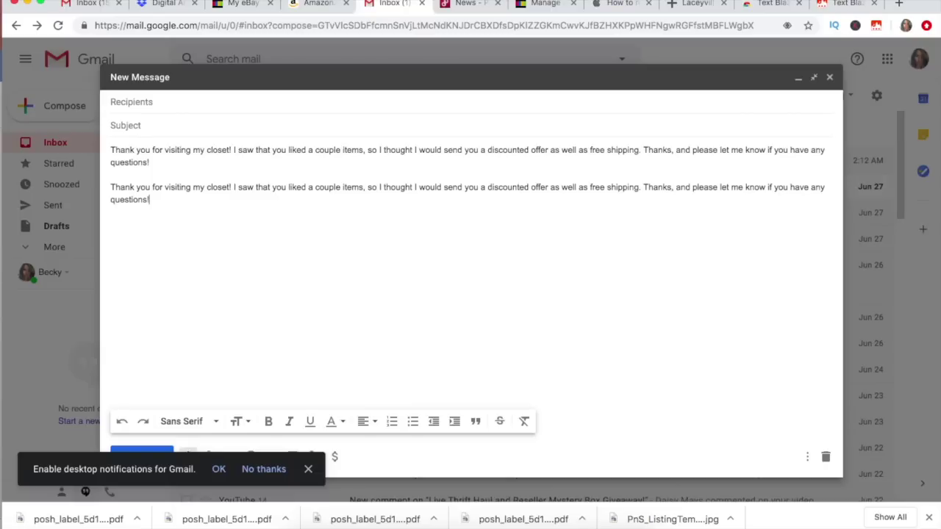